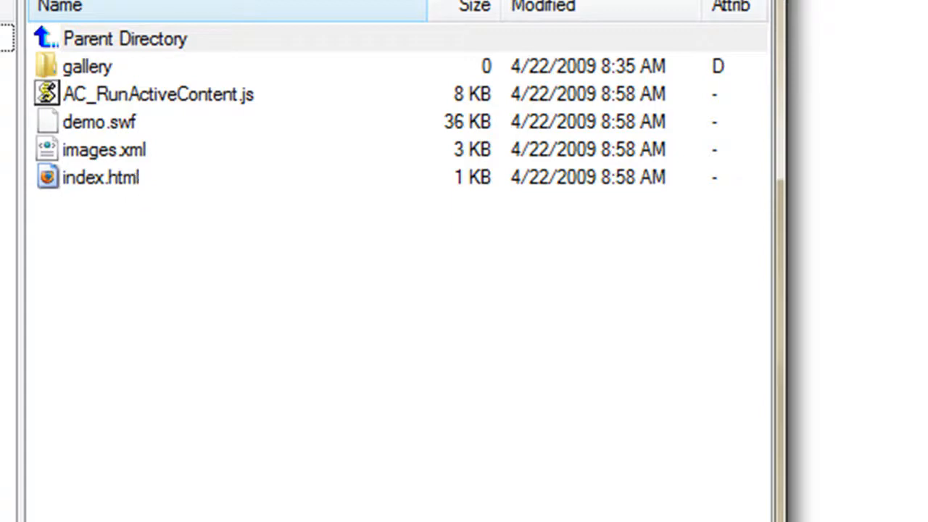
Examine the first site's index.html, images.xml and demo.swf files and the nature subfolder inside the gallery folder
click(112, 182)
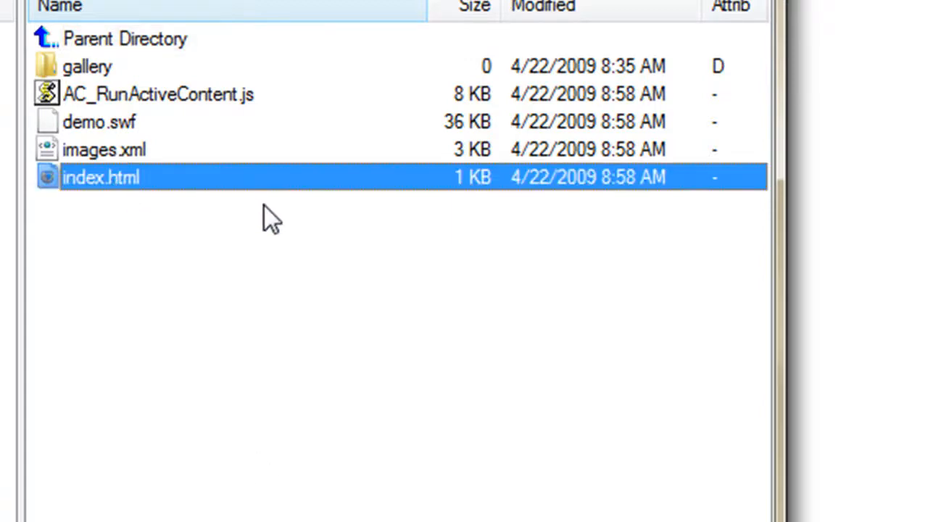
click(130, 154)
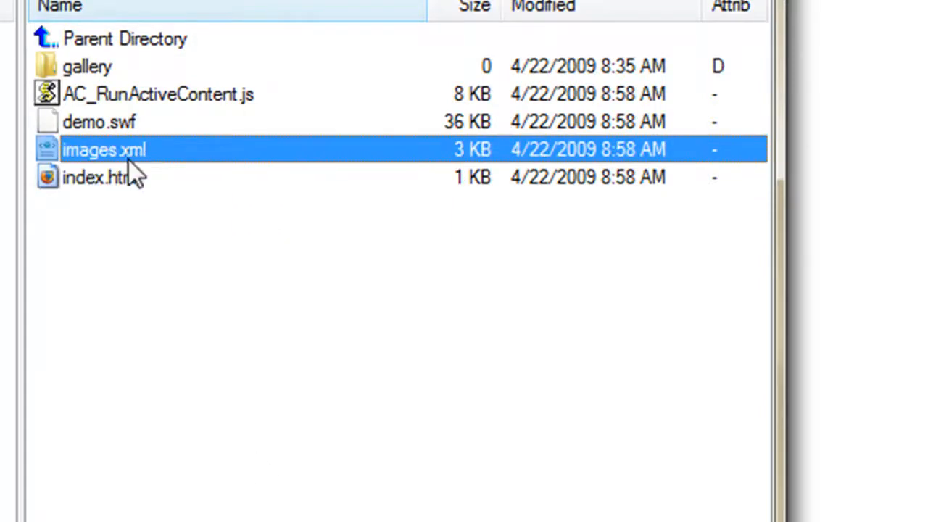
click(84, 70)
double_click(84, 70)
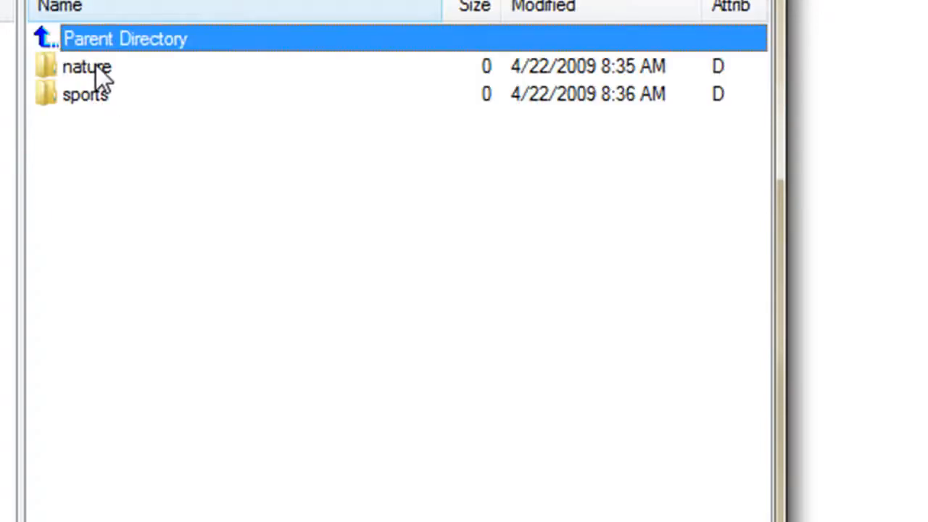
click(95, 67)
double_click(96, 67)
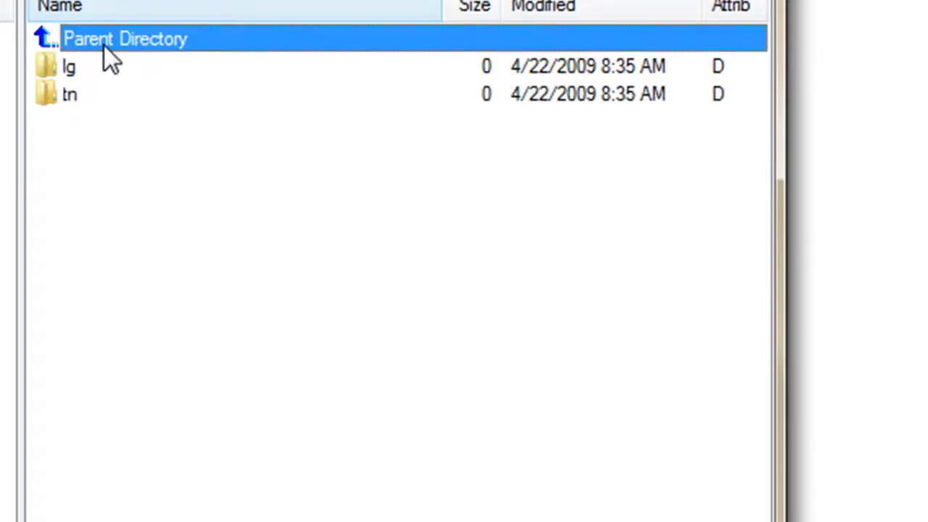
double_click(100, 40)
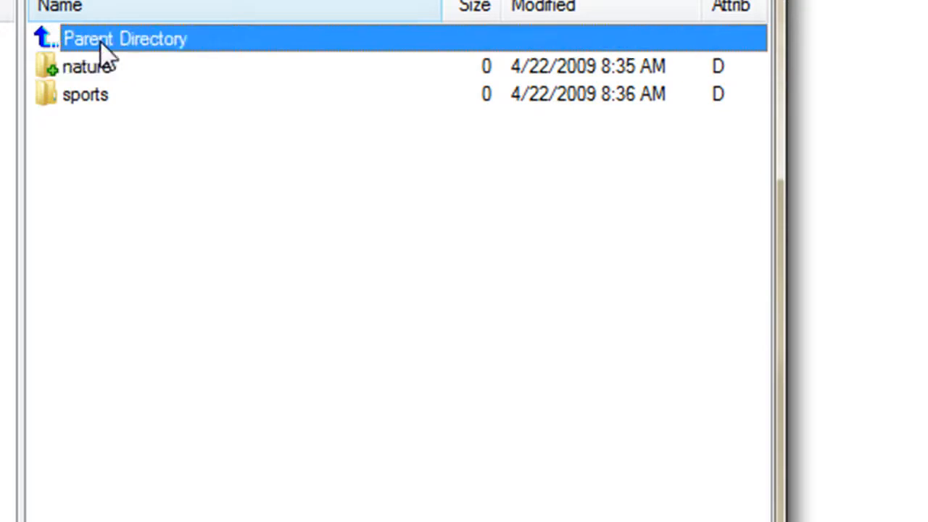
double_click(100, 40)
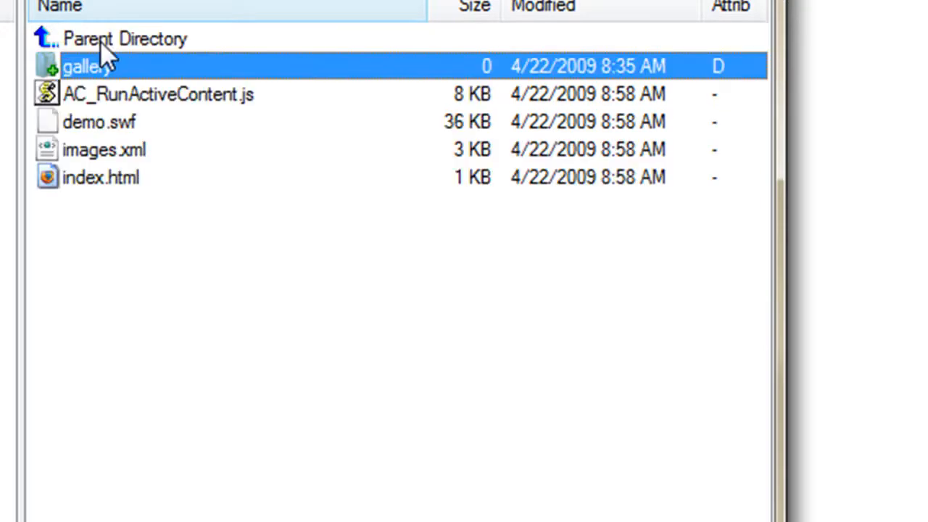
click(115, 126)
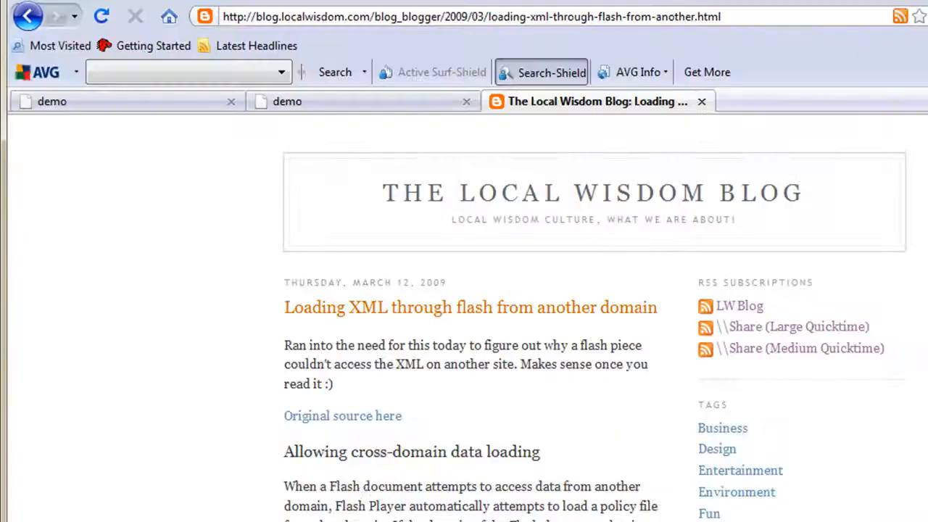
click(210, 103)
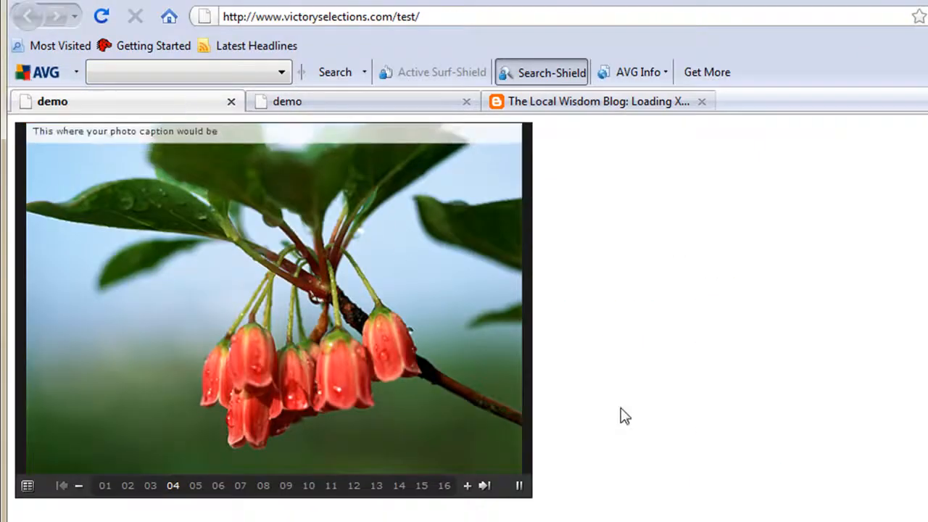
click(103, 19)
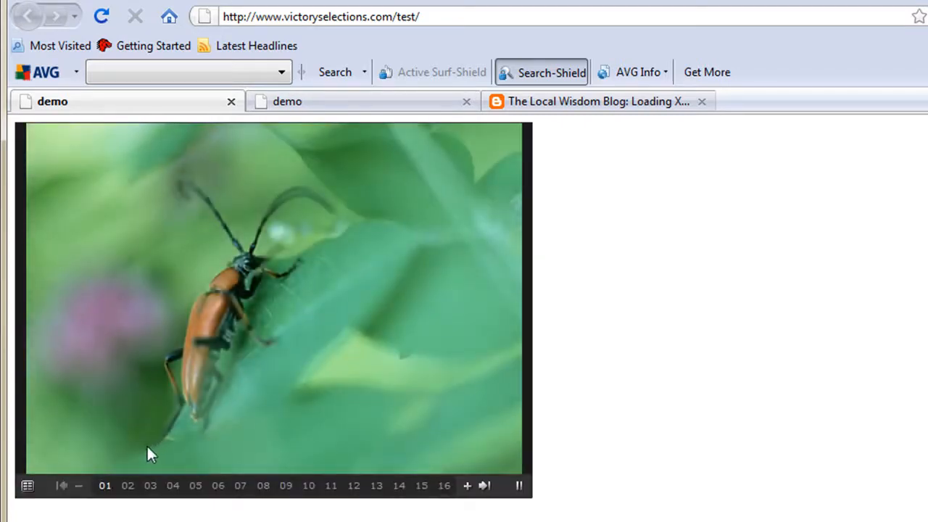
click(130, 488)
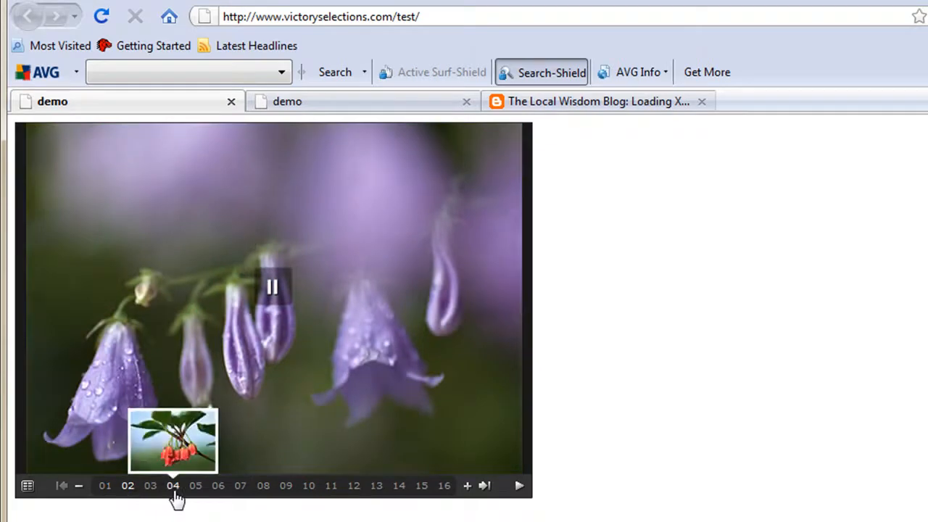
mouse_move(272, 172)
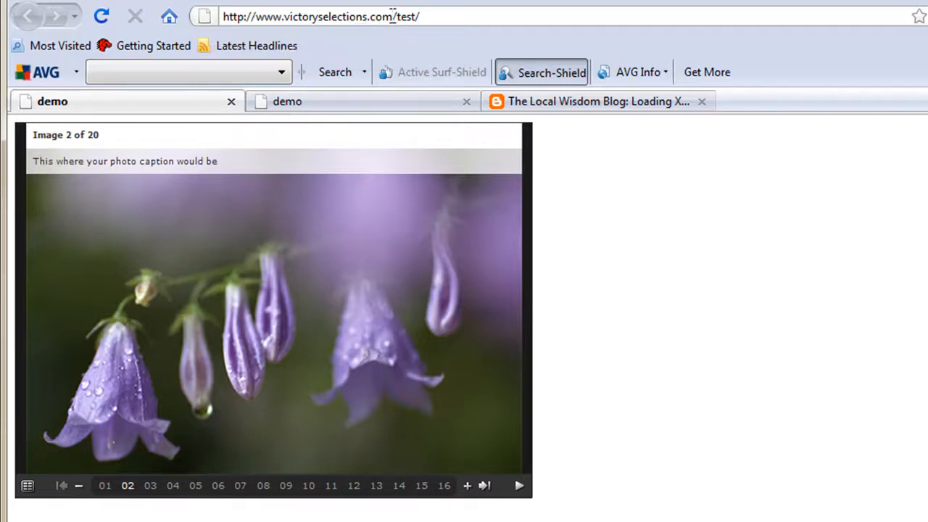
drag(392, 16, 174, 16)
click(649, 354)
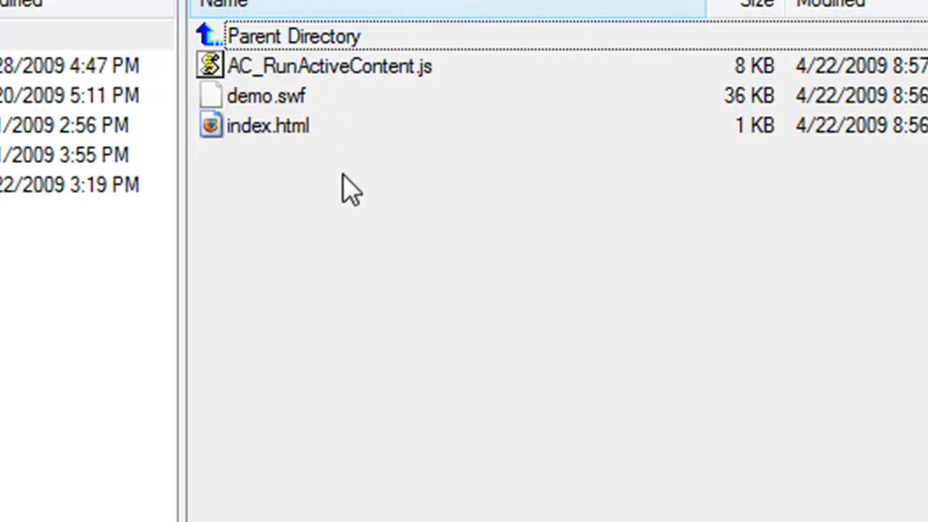
click(288, 127)
click(294, 96)
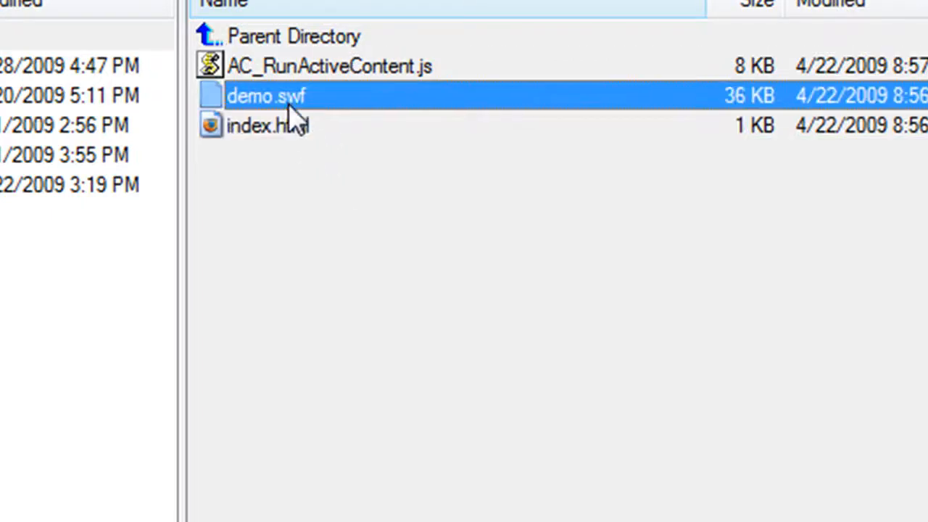
click(315, 73)
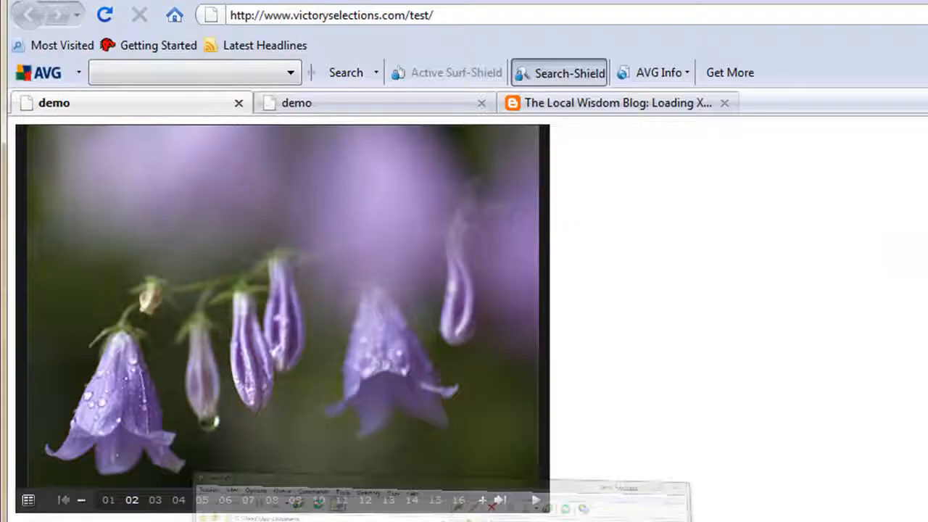
click(384, 105)
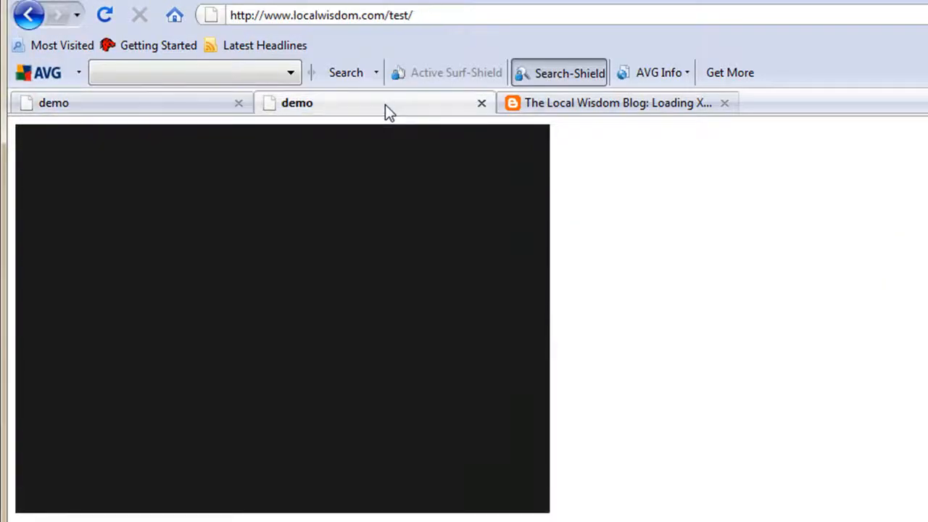
click(107, 20)
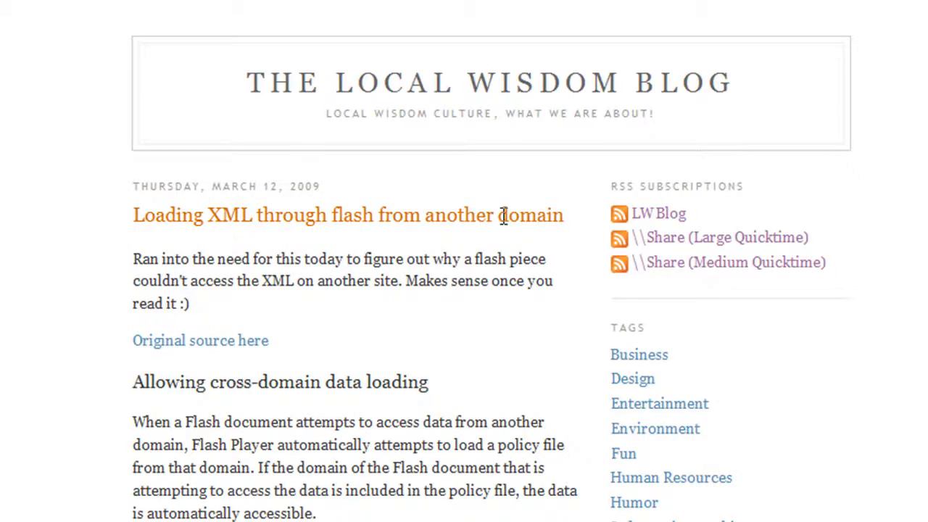
Read the blog post on loading XML through Flash from another domain, as far as the example policy files
scroll(450, 213, down, 2)
scroll(439, 214, down, 3)
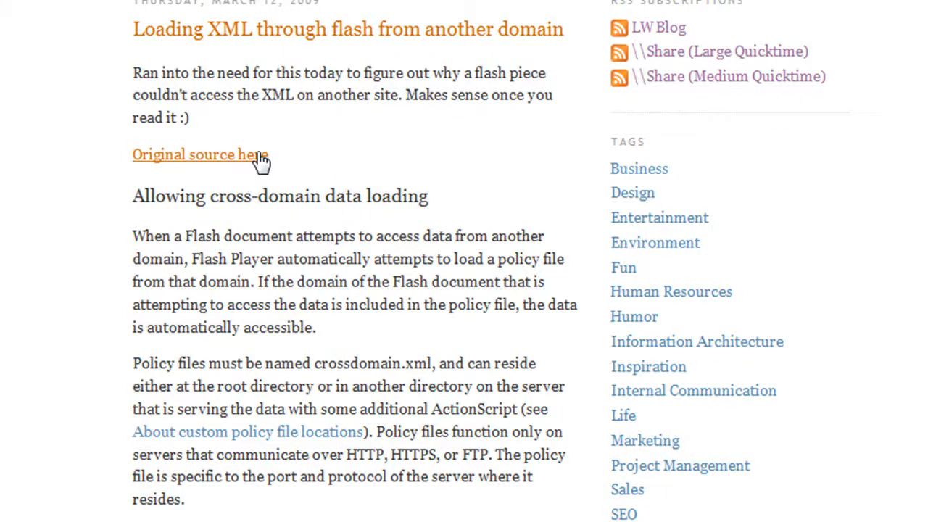
scroll(261, 161, down, 4)
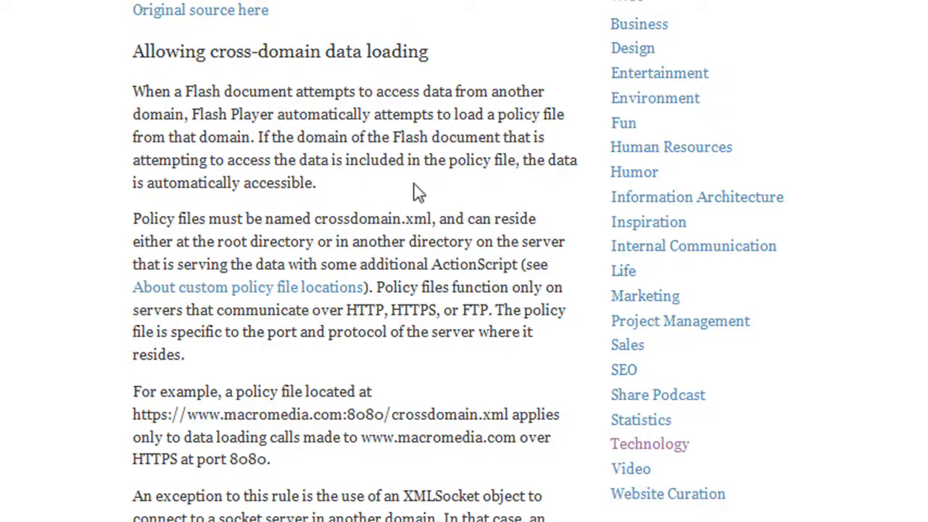
scroll(442, 139, down, 4)
scroll(442, 139, down, 7)
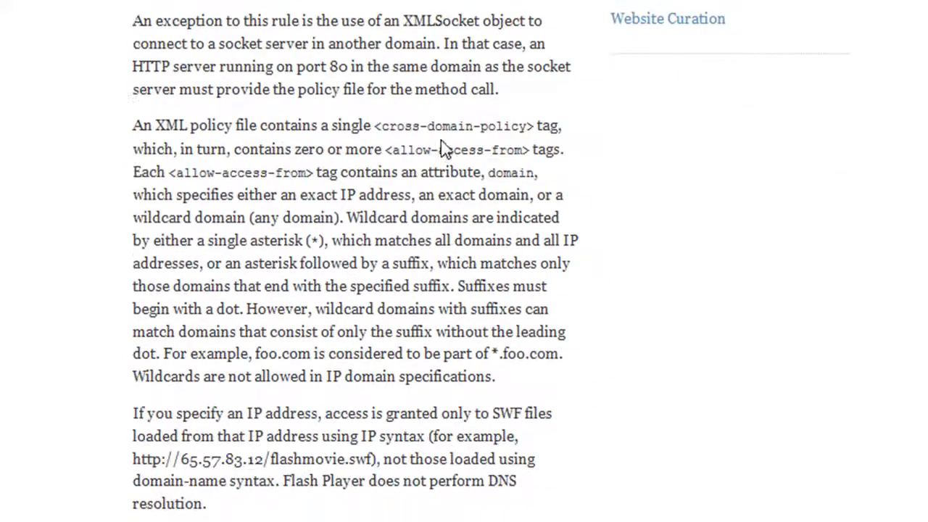
scroll(439, 156, down, 3)
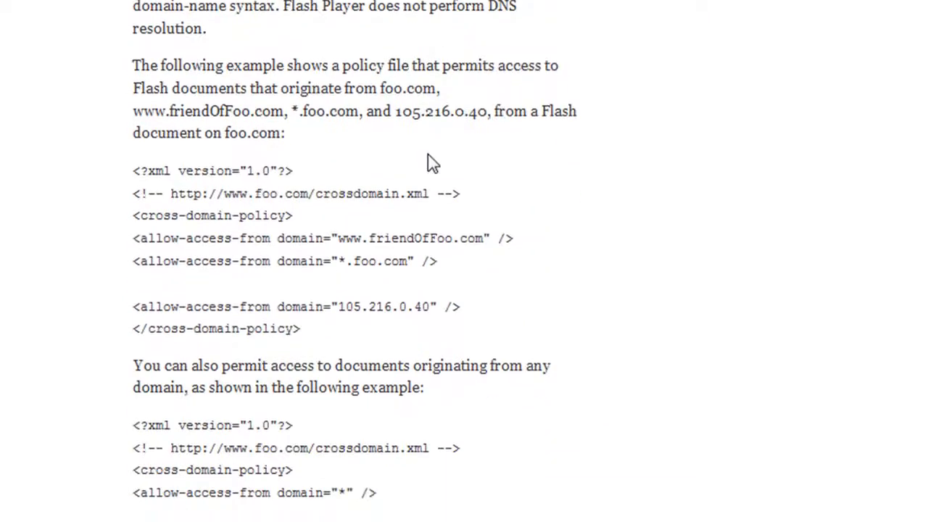
scroll(428, 168, up, 1)
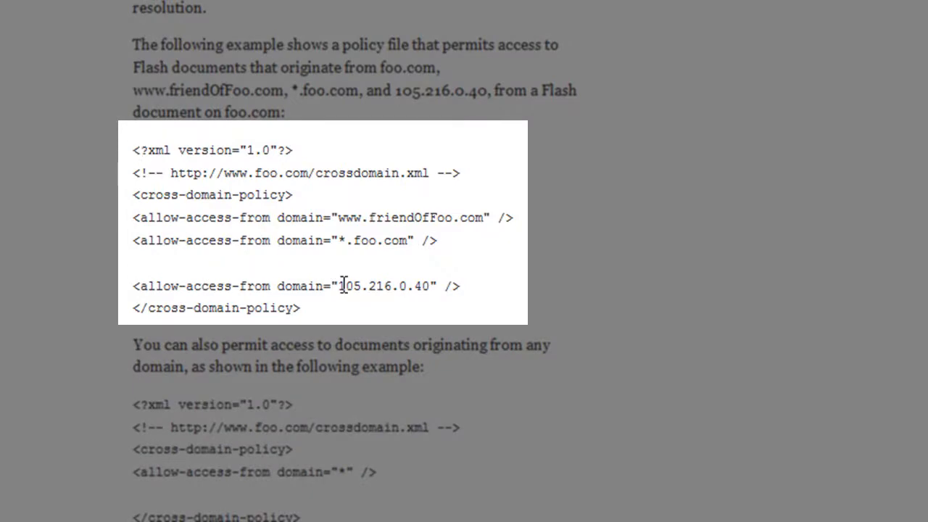
Copy the first example cross-domain policy, from the XML version line through the closing cross-domain-policy tag
drag(327, 317, 136, 151)
click(133, 166)
click(324, 319)
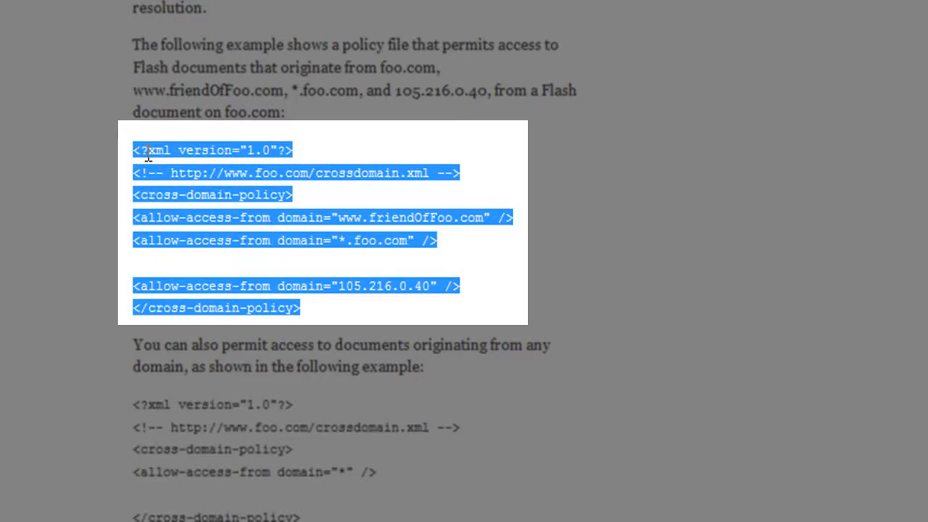
right_click(146, 154)
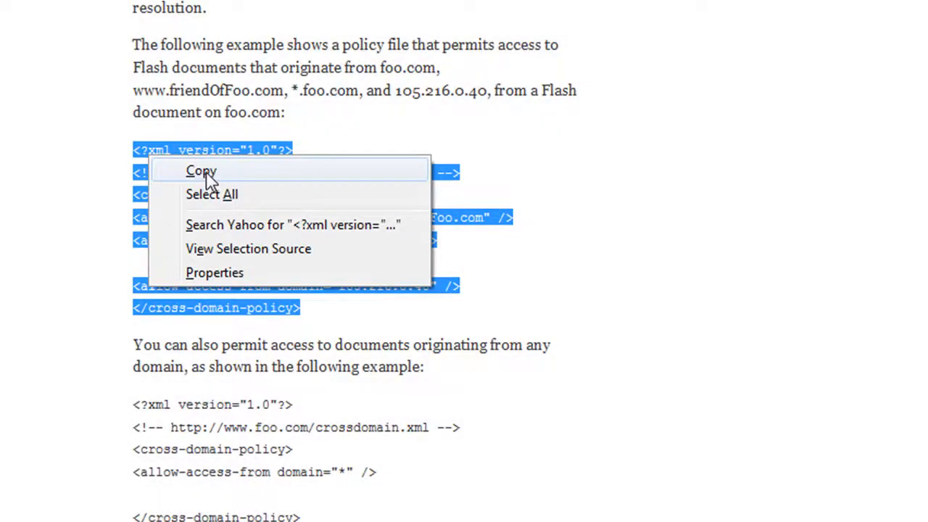
click(201, 172)
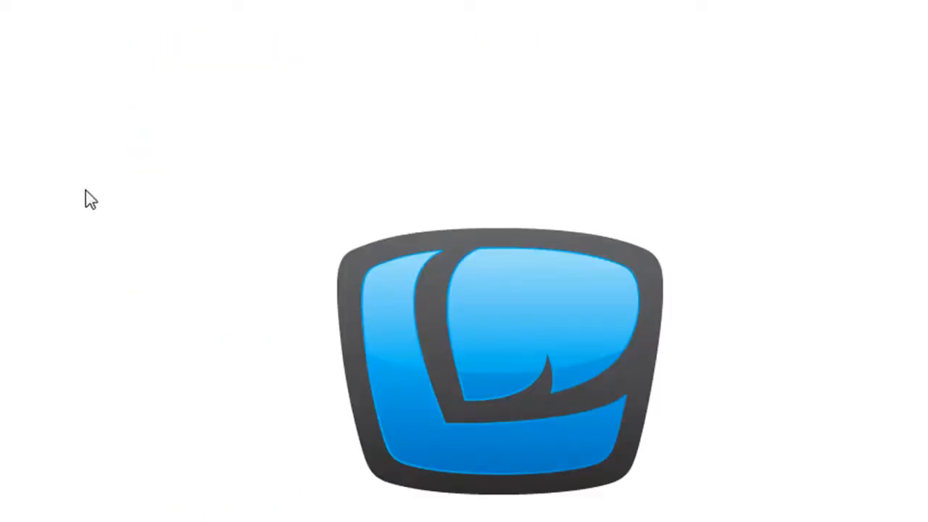
Create a new text document on the desktop, open it in Notepad and paste the copied policy code
right_click(105, 174)
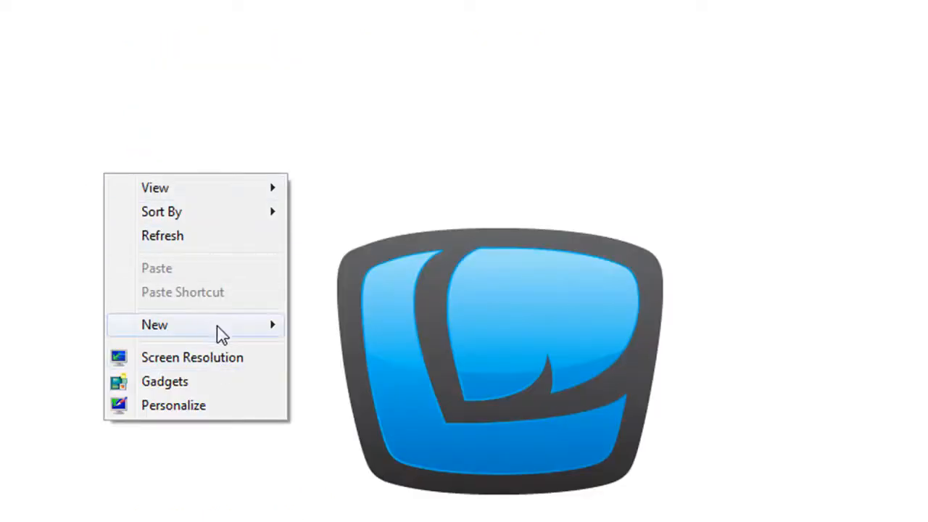
mouse_move(235, 335)
click(366, 478)
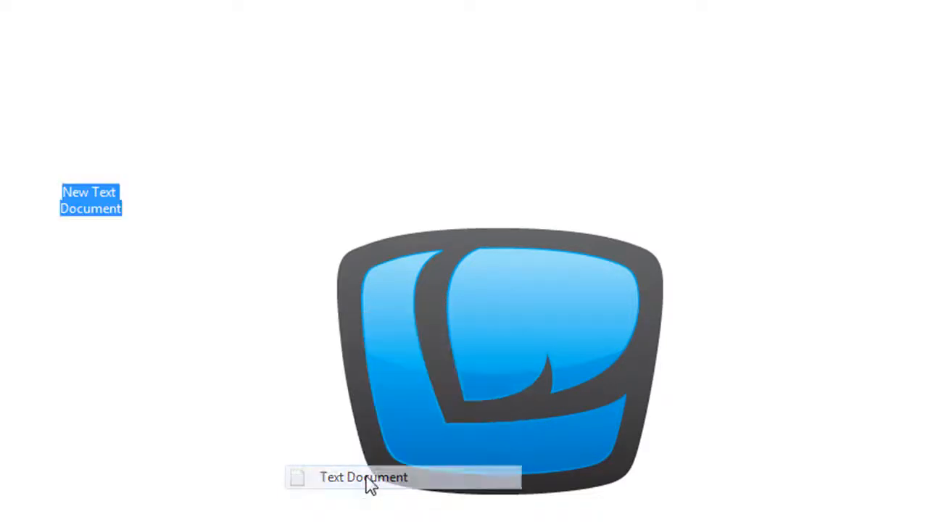
double_click(93, 166)
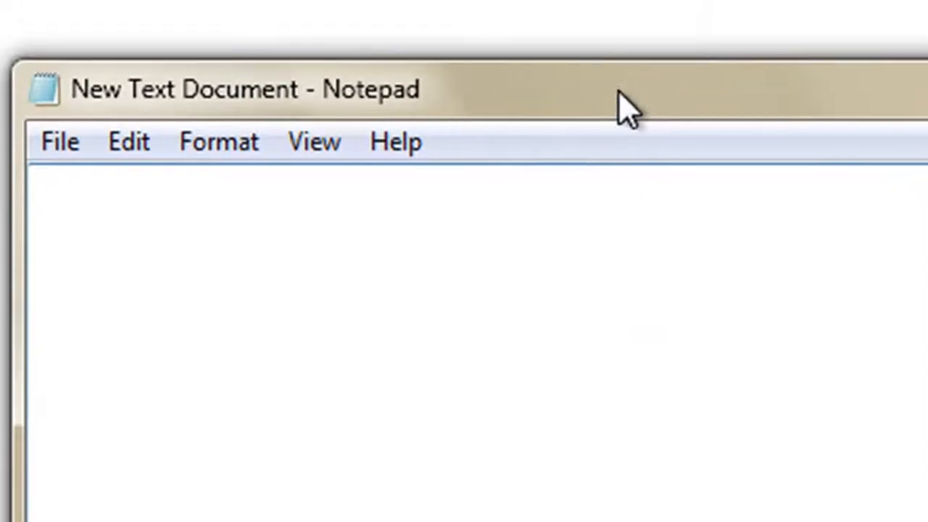
right_click(183, 429)
click(290, 521)
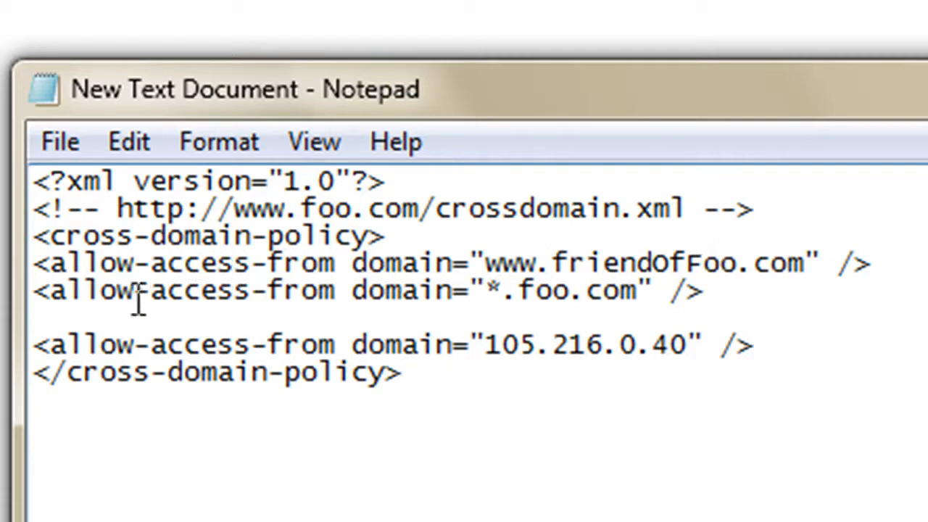
Change the wildcard domain *.foo.com in the second allow-access-from line to *.localwisdom.com
drag(503, 290, 471, 290)
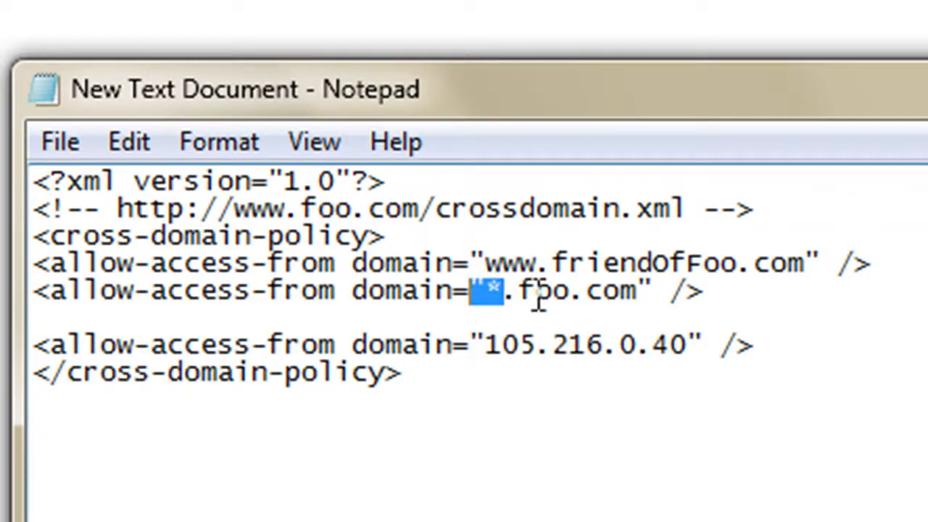
drag(177, 340, 731, 352)
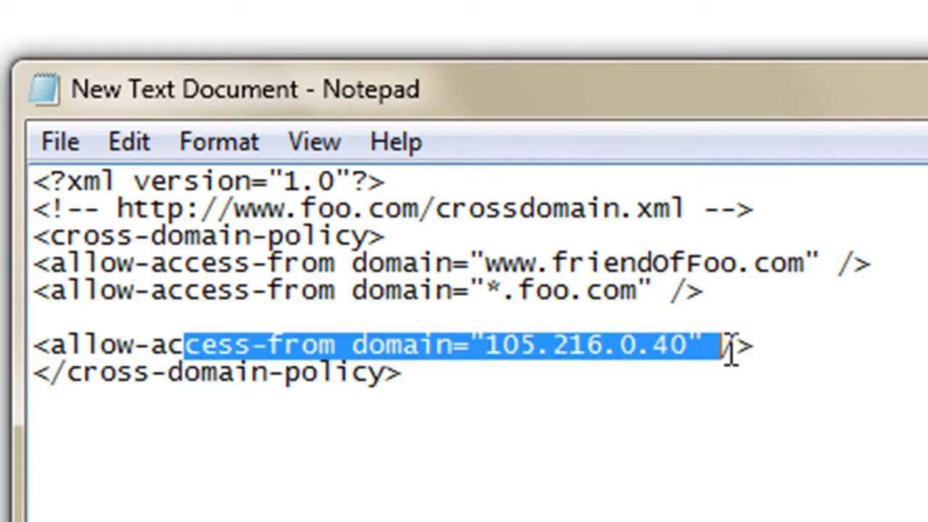
click(488, 290)
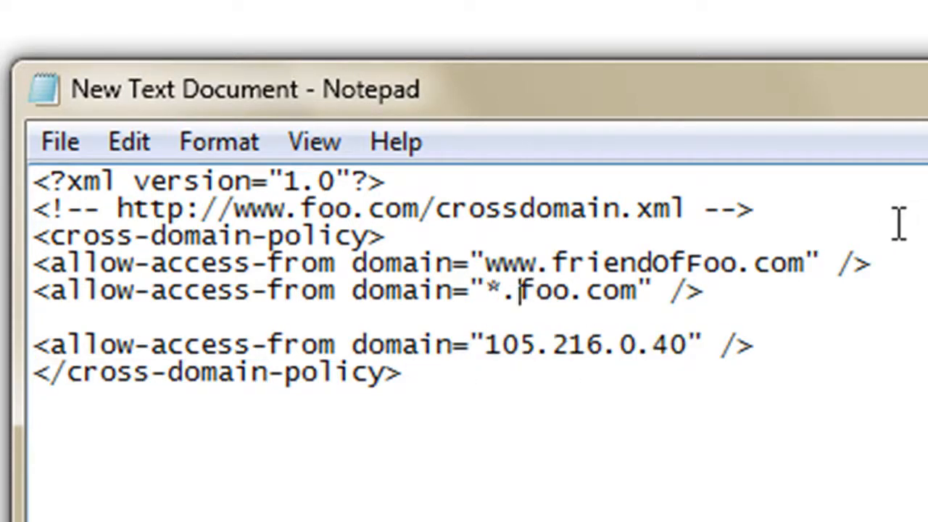
key(shift+Right)
key(shift+Right)
key(shift+Right)
key(BackSpace)
key(BackSpace)
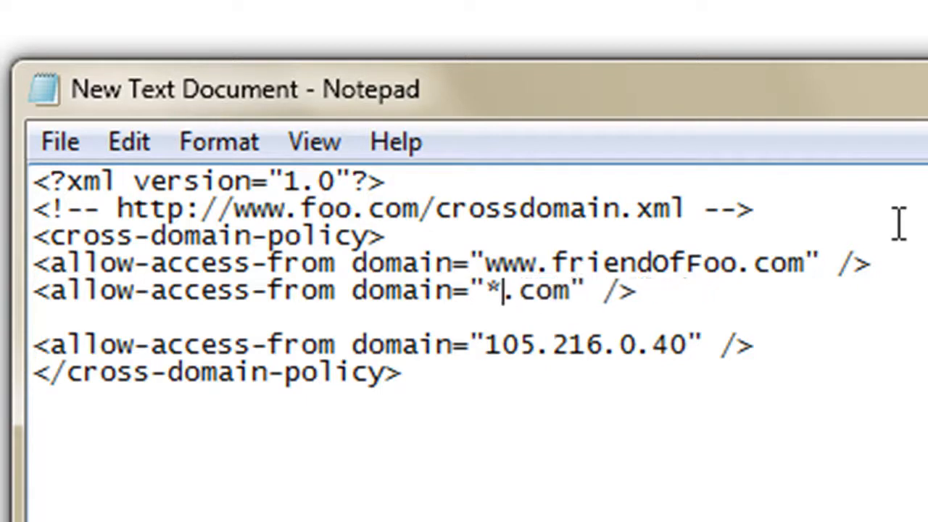
text(.localwi)
text(sdom.)
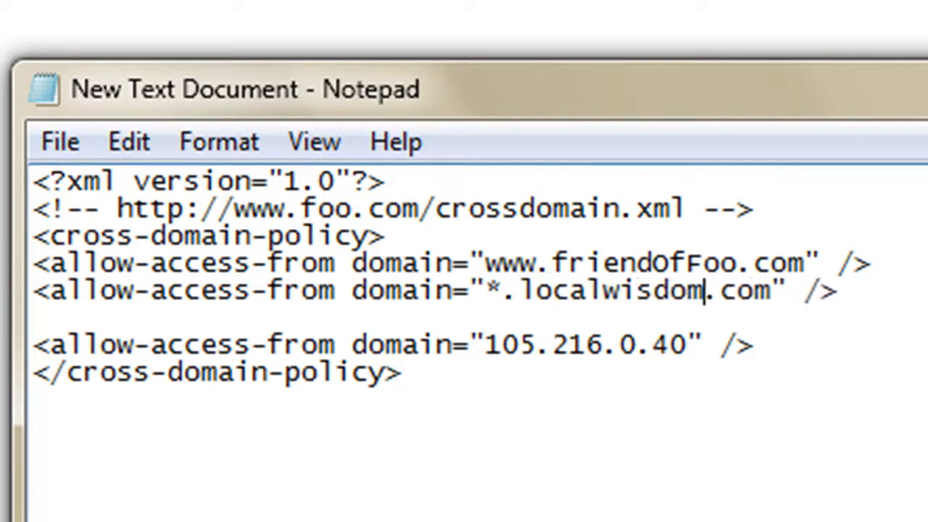
key(Up)
drag(895, 262, 891, 249)
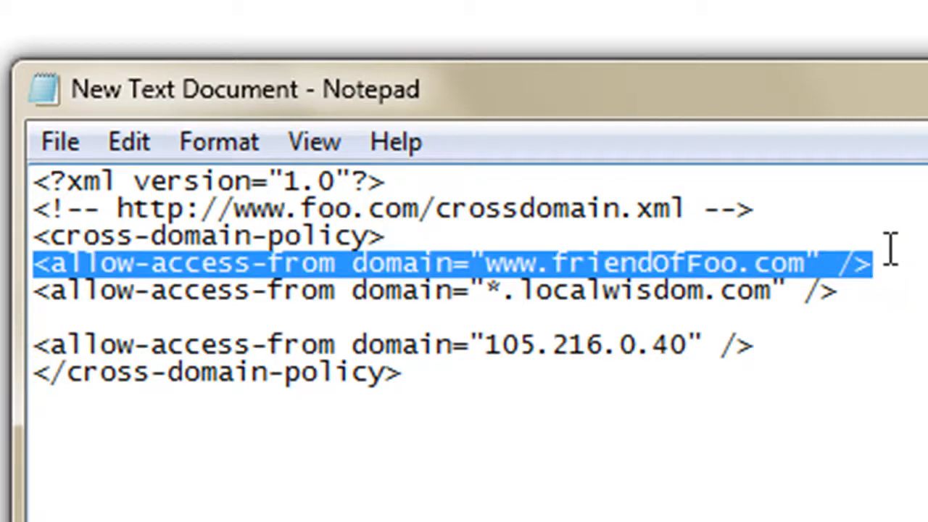
key(Delete)
drag(788, 315, 790, 296)
key(Delete)
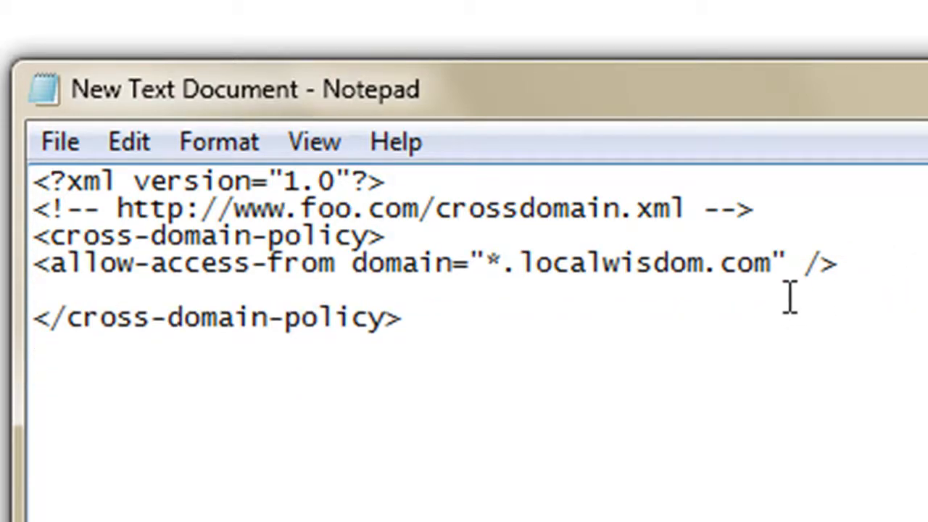
Remove the blank line above the closing cross-domain-policy tag and copy the file name crossdomain.xml from the comment line
key(BackSpace)
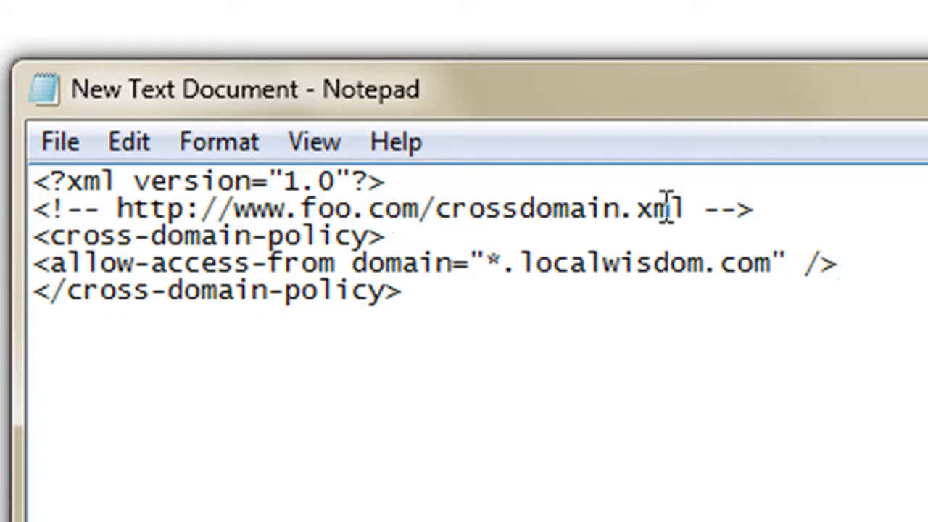
click(426, 203)
drag(691, 207, 435, 218)
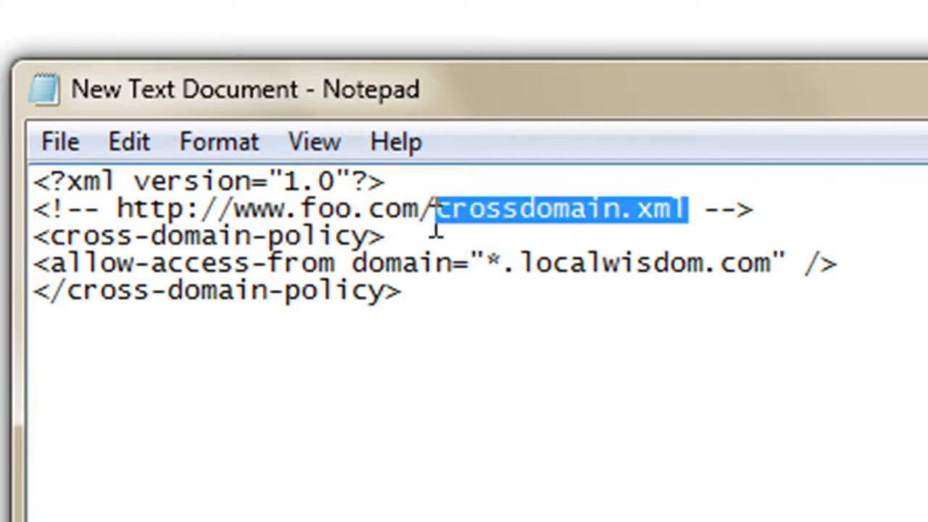
right_click(534, 208)
click(637, 351)
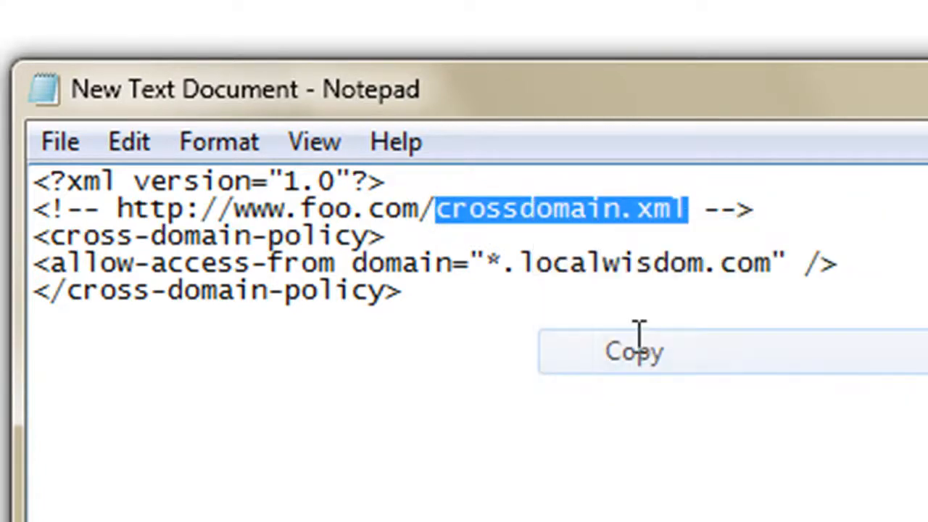
Replace foo with victoryselections in the comment line's URL and save the document
drag(353, 208, 304, 211)
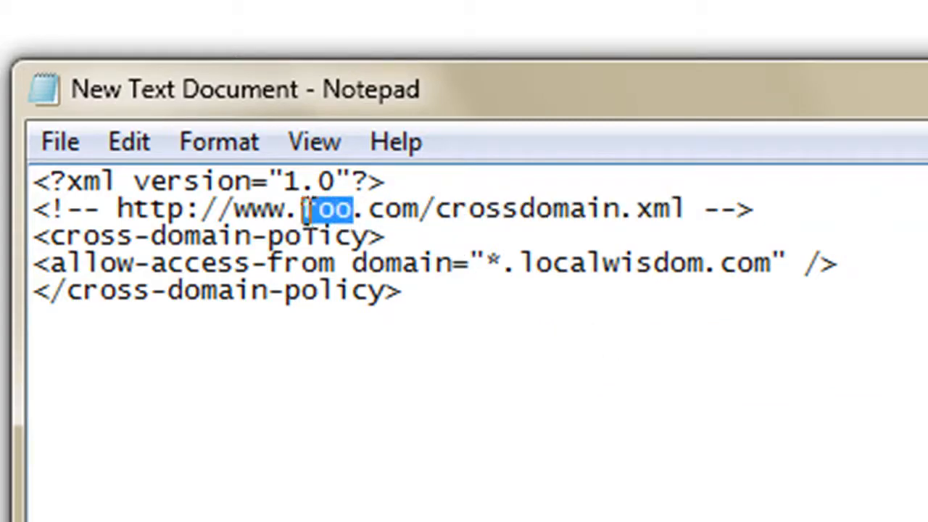
text(victorys)
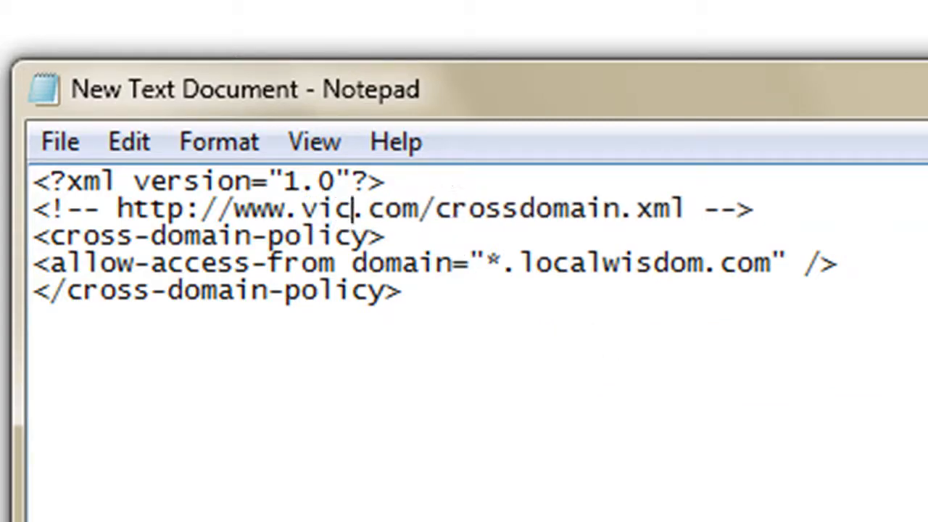
text(elections)
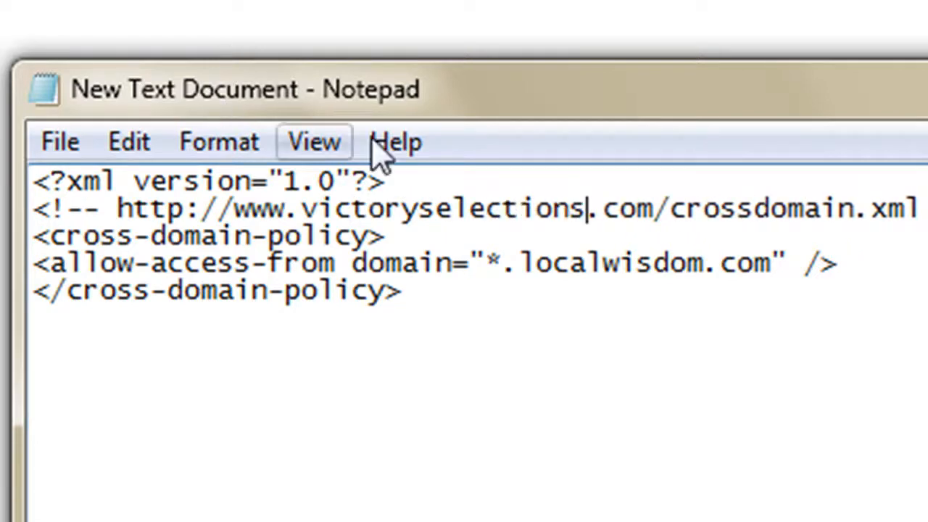
click(62, 142)
click(148, 281)
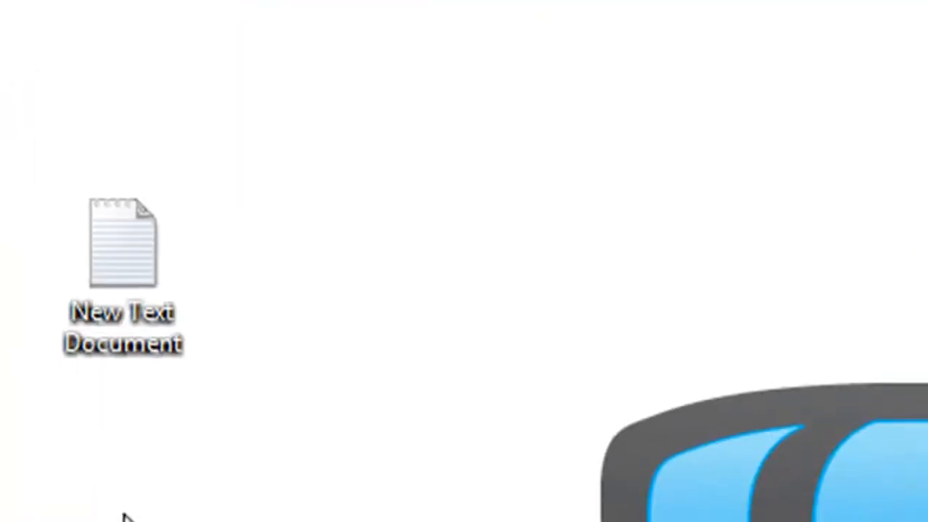
Rename the New Text Document on the desktop using the copied name crossdomain.xml
click(149, 350)
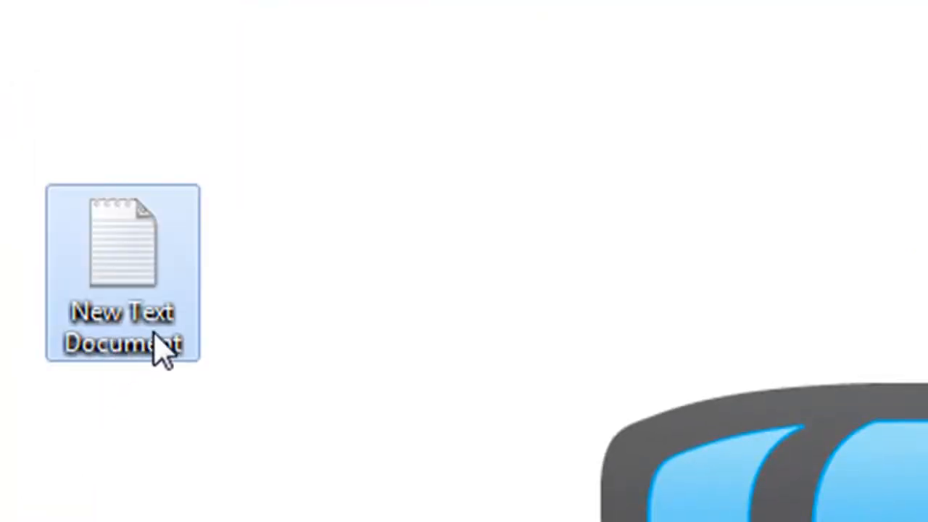
click(154, 333)
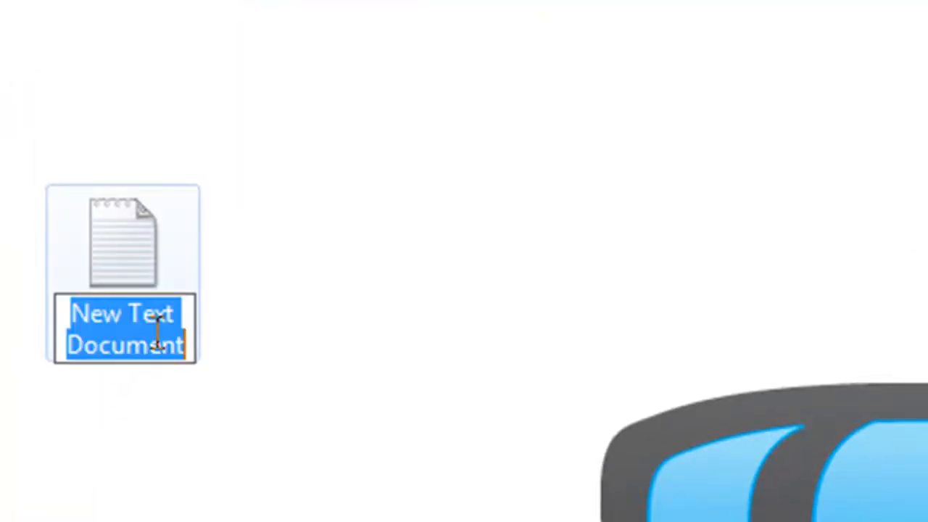
right_click(156, 333)
click(326, 510)
key(Return)
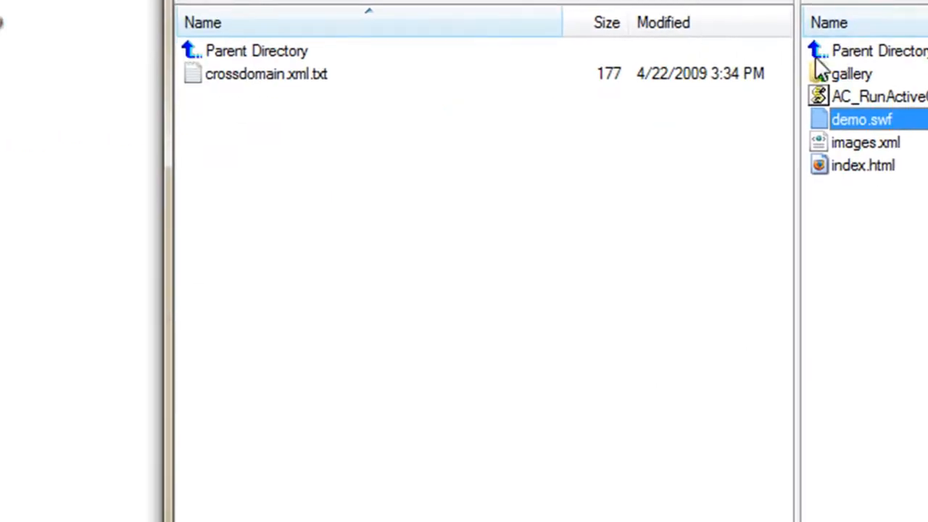
In the FTP client, rename the local crossdomain.xml.txt to crossdomain.xml and upload it to the server directory that contains the test folder
double_click(858, 53)
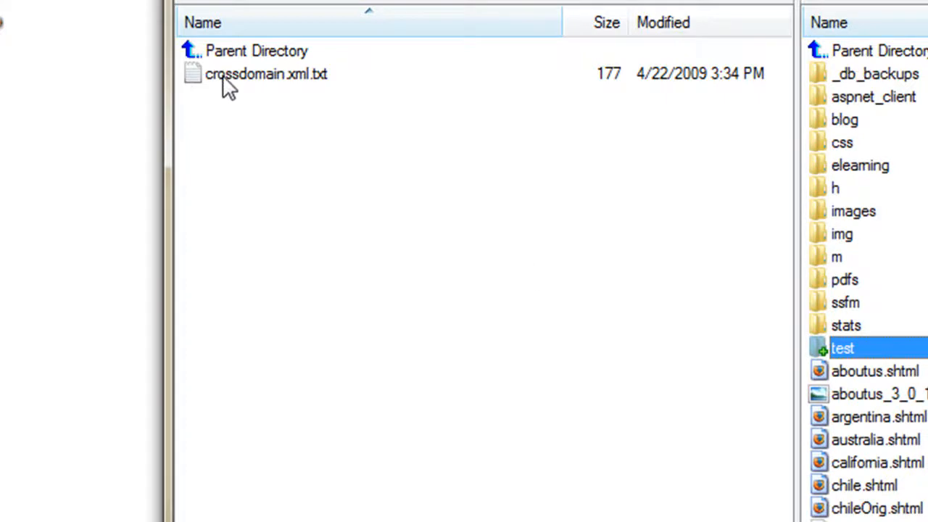
drag(226, 85, 305, 93)
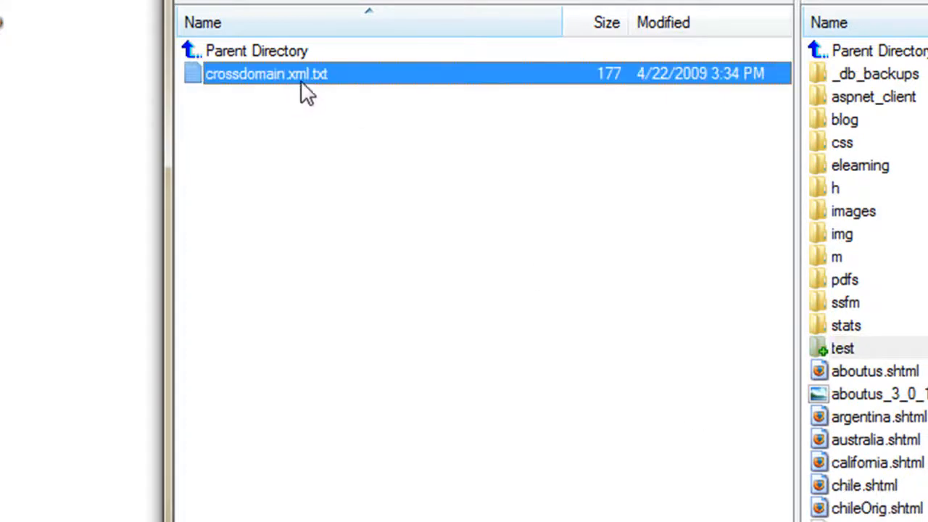
click(319, 77)
double_click(317, 76)
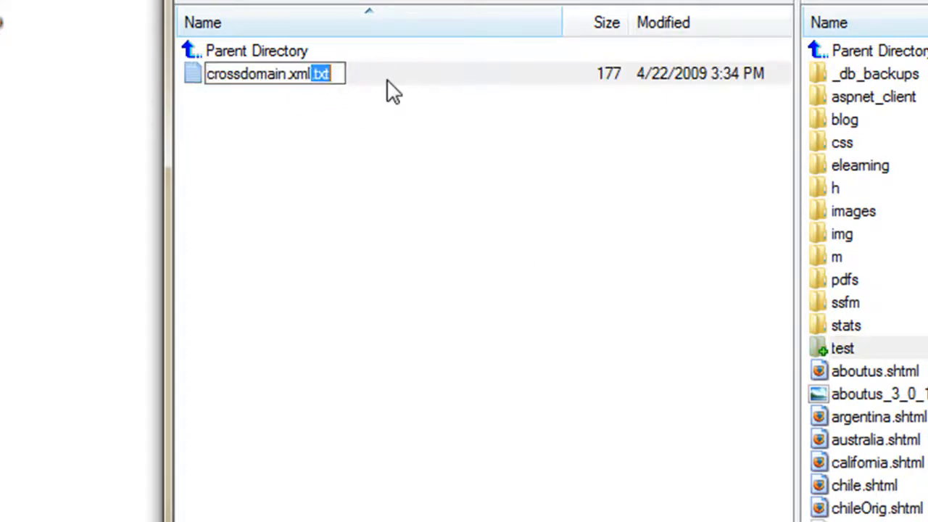
key(BackSpace)
key(BackSpace)
click(407, 123)
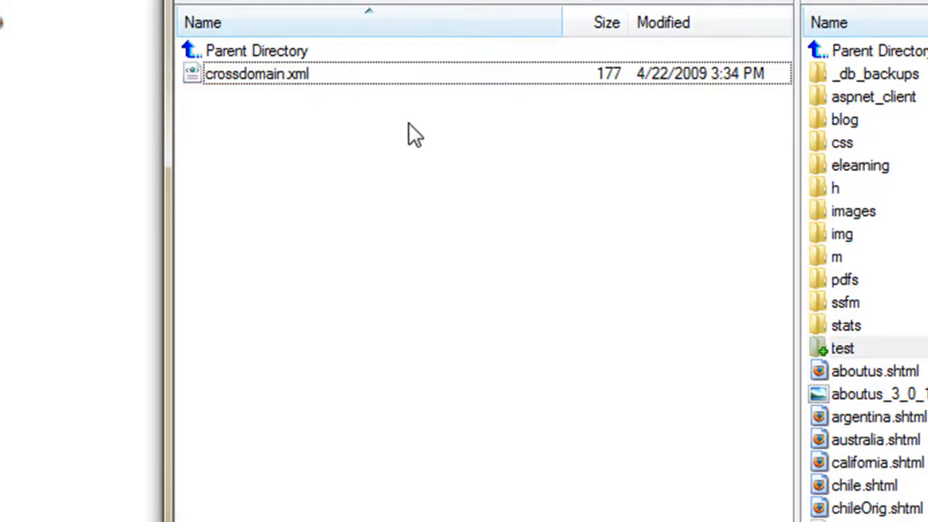
click(296, 85)
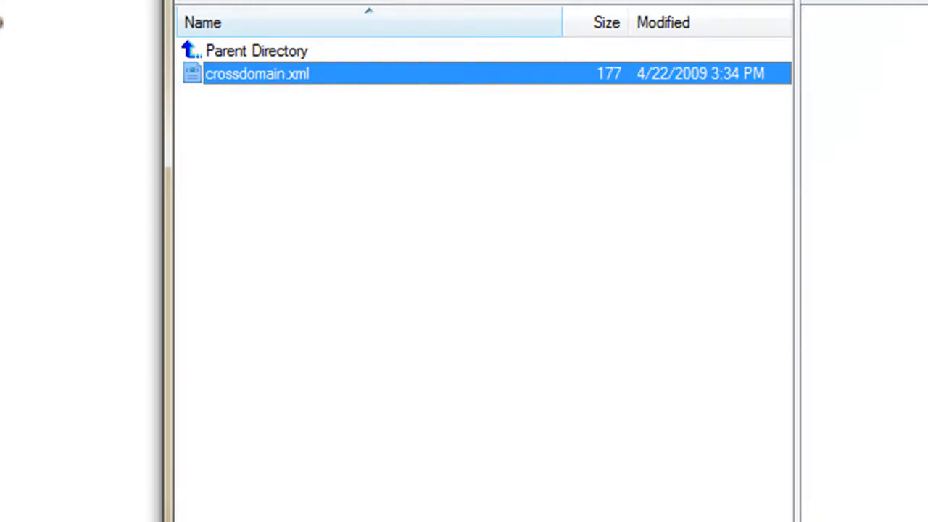
Switch to the browser, show image 05 in the victoryselections.com/test gallery, and reload the localwisdom.com/test gallery page
key(alt+Tab)
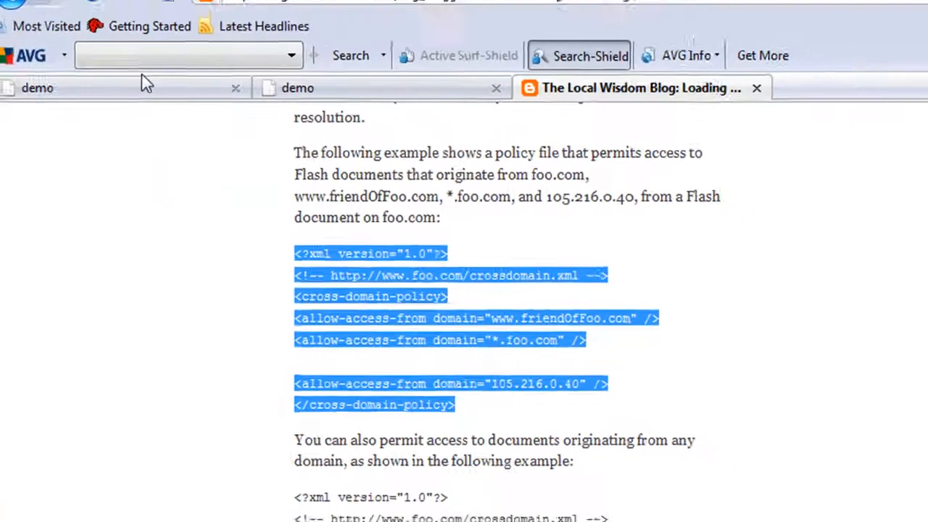
click(142, 18)
click(100, 24)
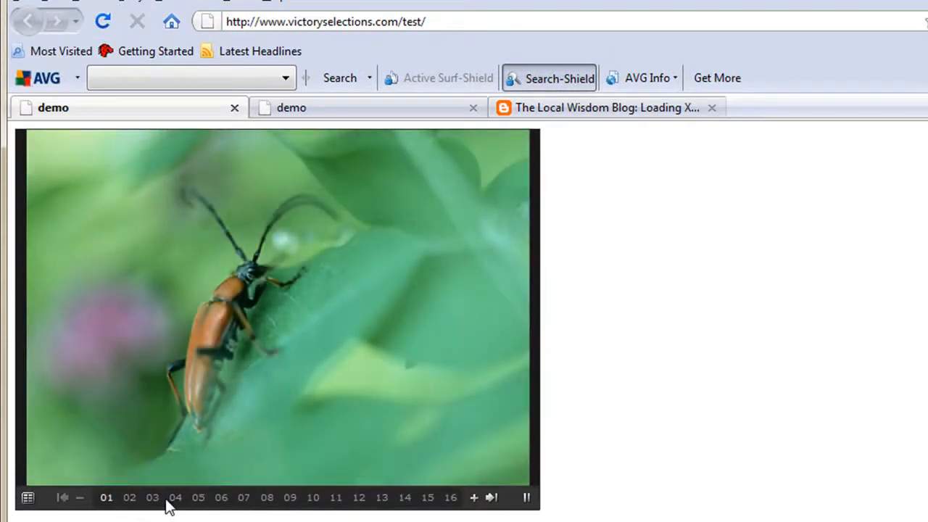
click(198, 500)
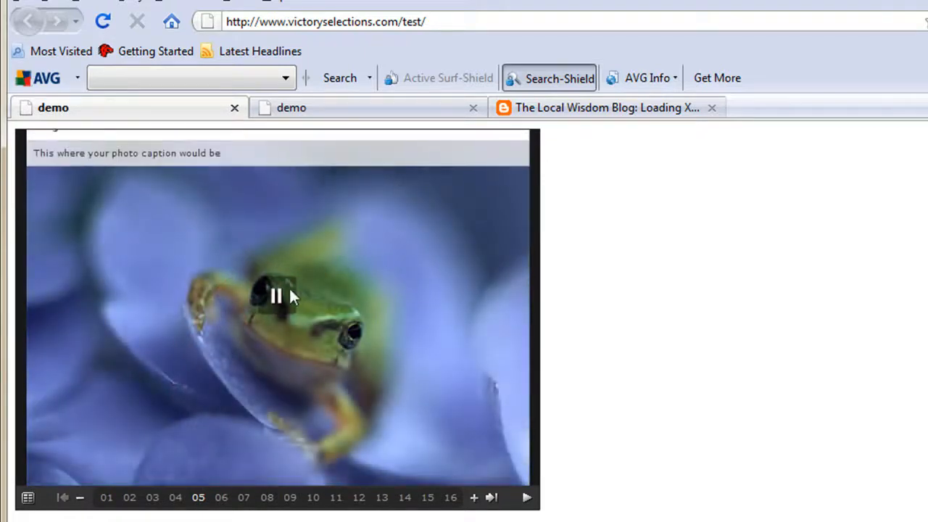
click(391, 112)
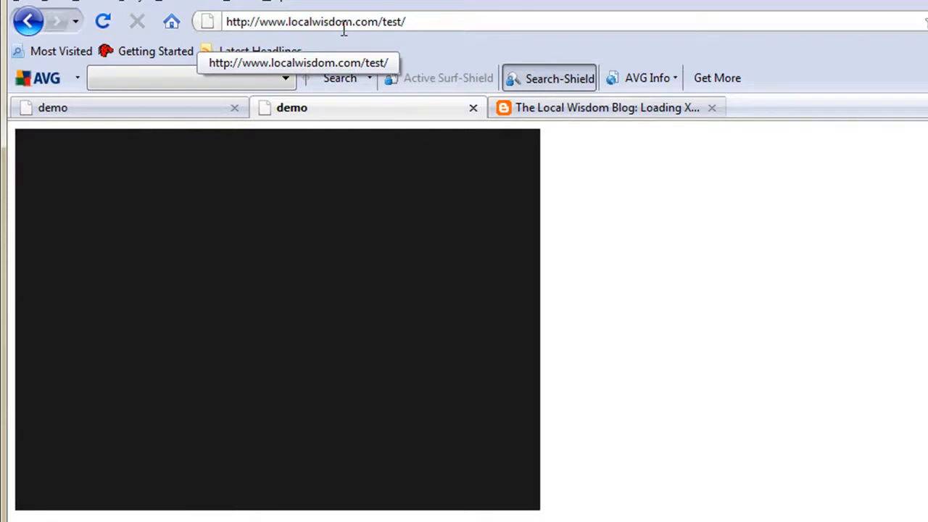
click(103, 23)
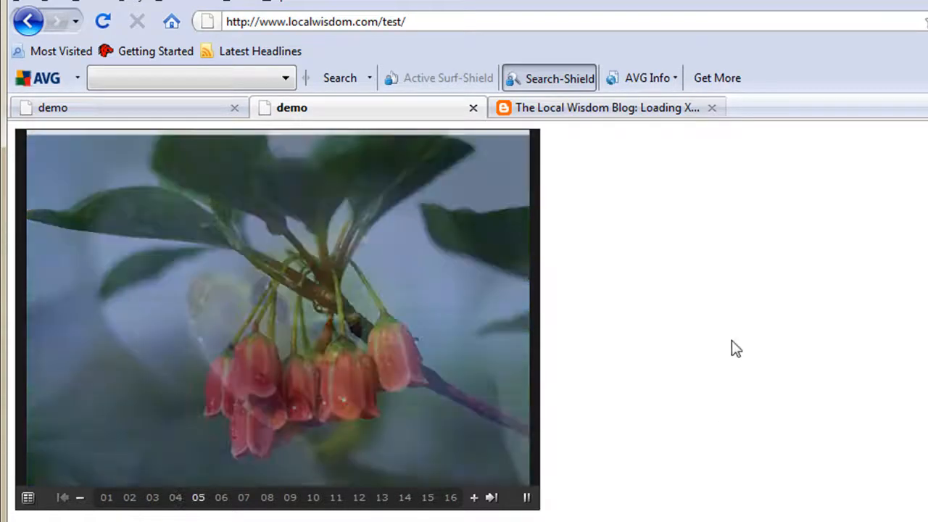
Review the Local Wisdom blog post on loading XML from another domain, from its title through the policy file rules and code examples
key(F10)
click(638, 109)
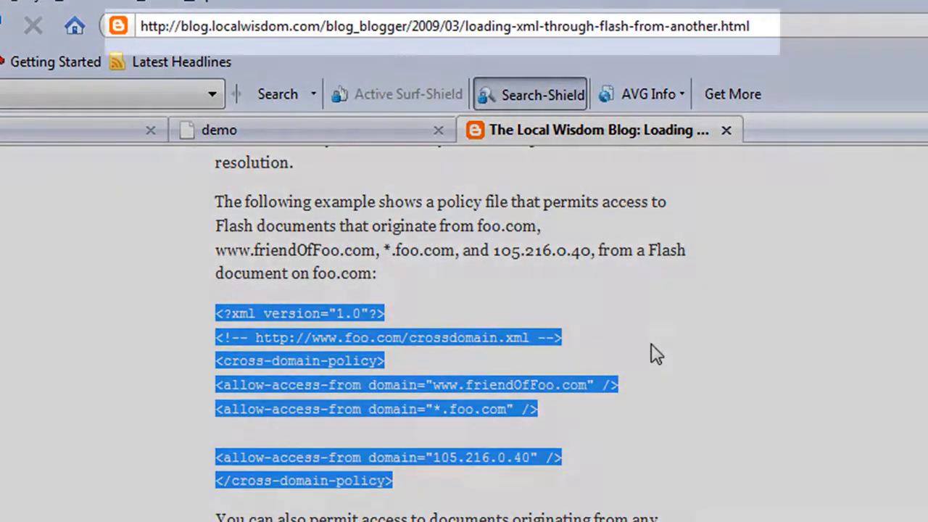
scroll(656, 353, up, 10)
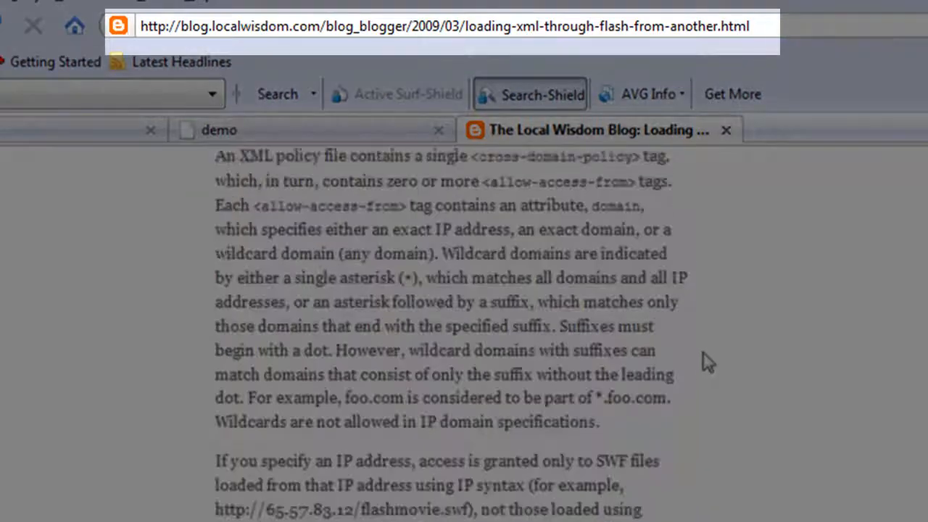
scroll(675, 359, up, 5)
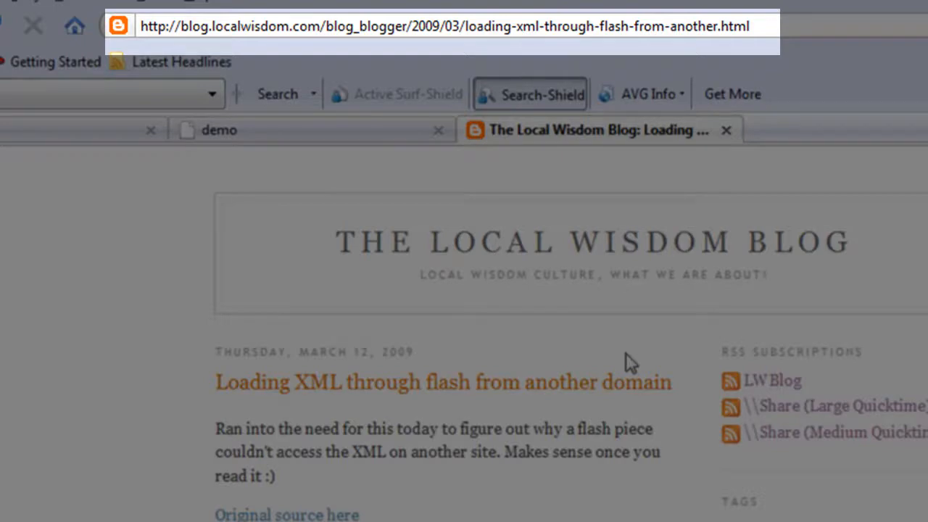
scroll(626, 354, down, 6)
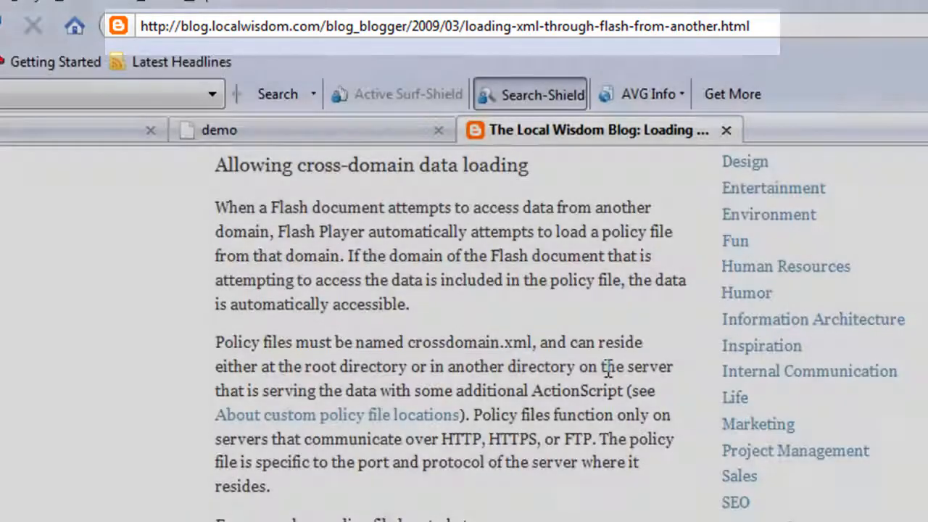
scroll(607, 371, down, 1)
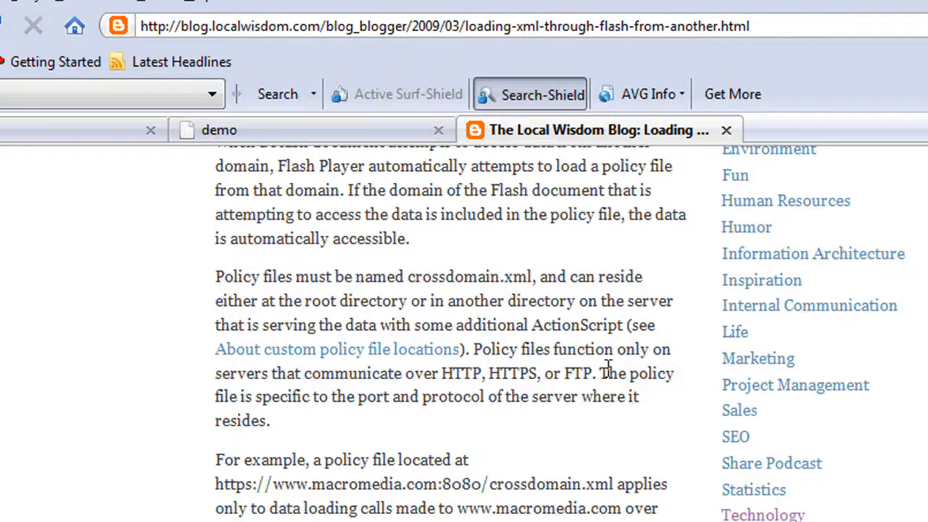
scroll(607, 371, down, 10)
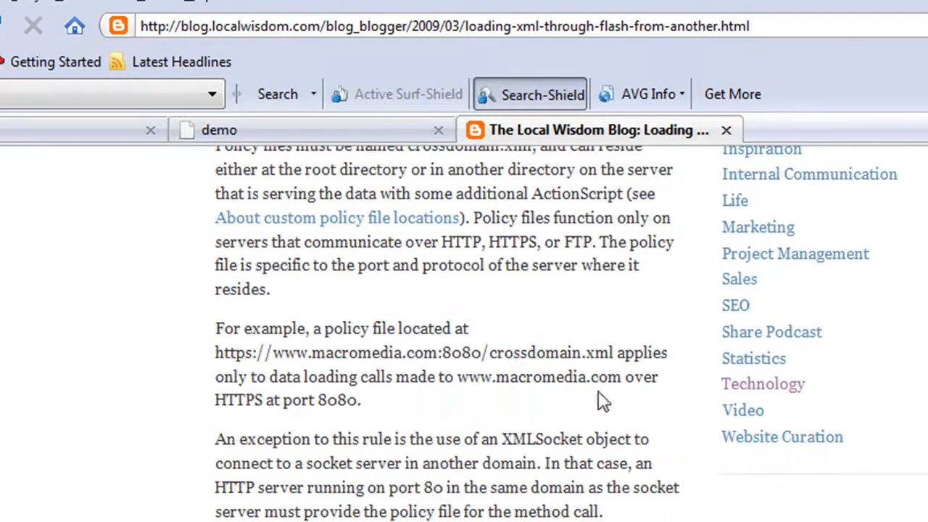
scroll(576, 388, down, 3)
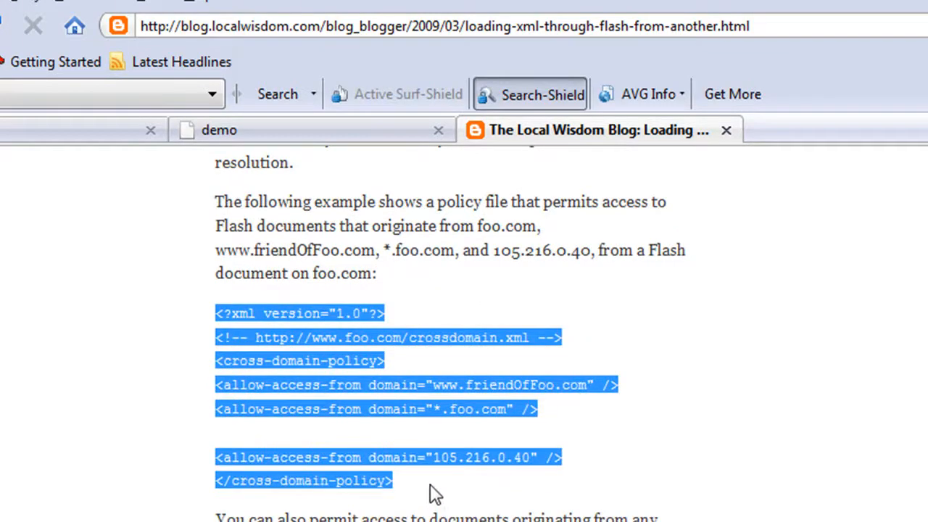
scroll(464, 471, down, 2)
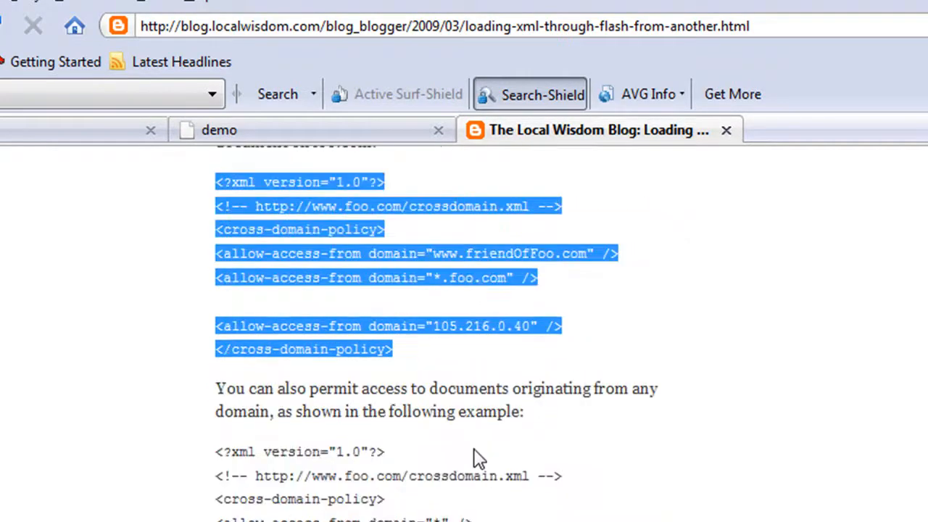